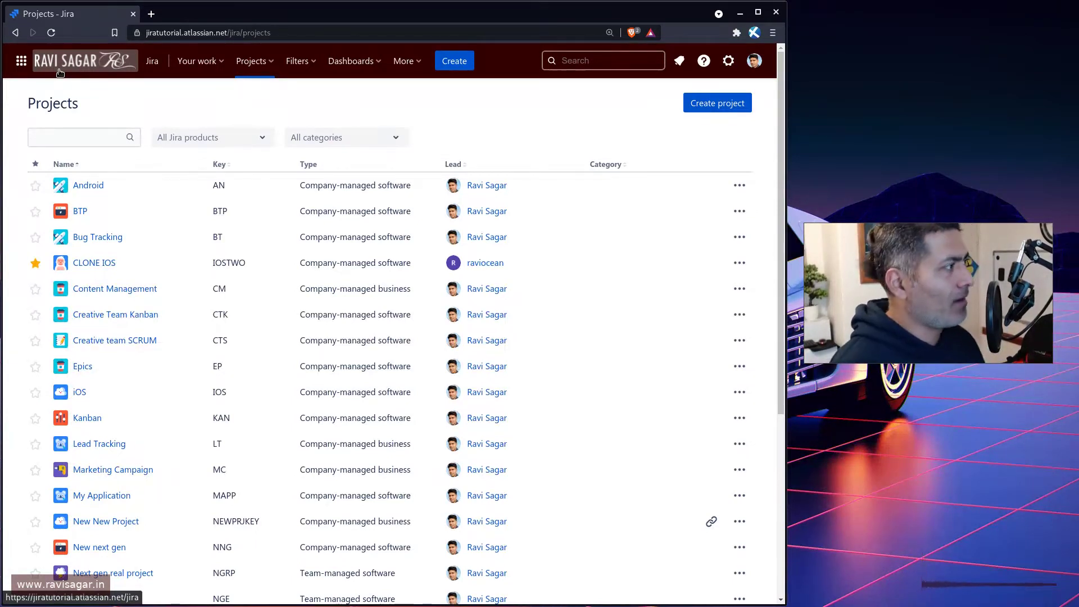
# Go to the Jira home page and view the Default dashboard.
pyautogui.click(86, 63)
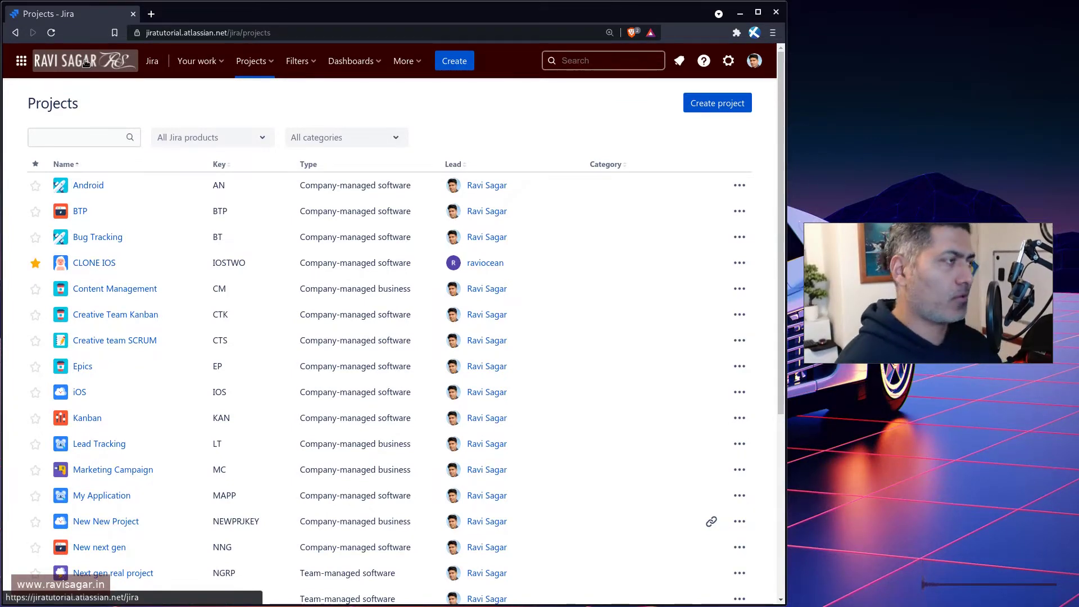
pyautogui.click(373, 63)
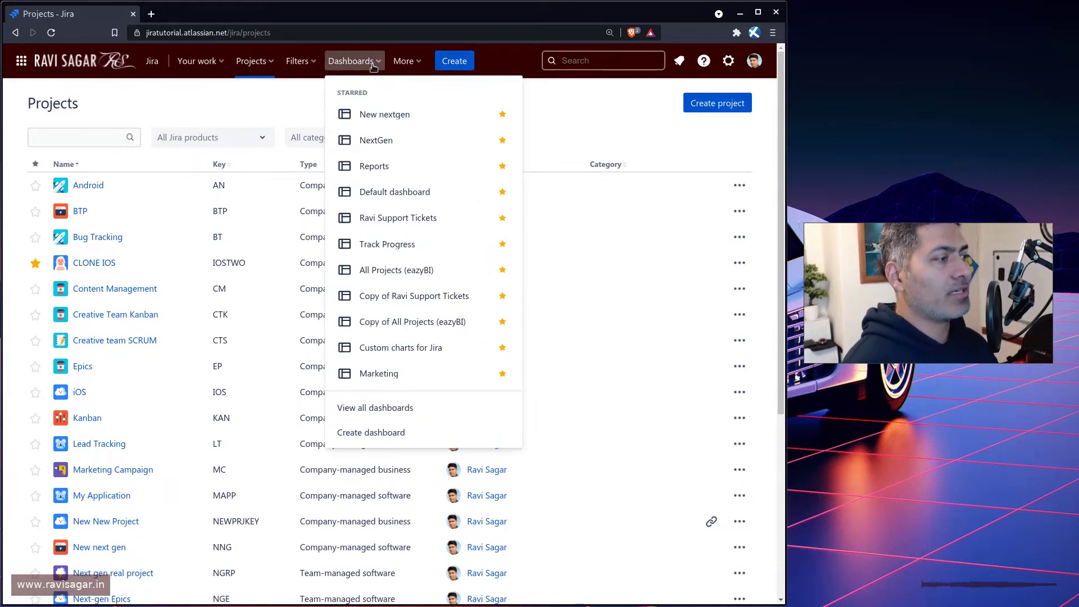
pyautogui.click(398, 191)
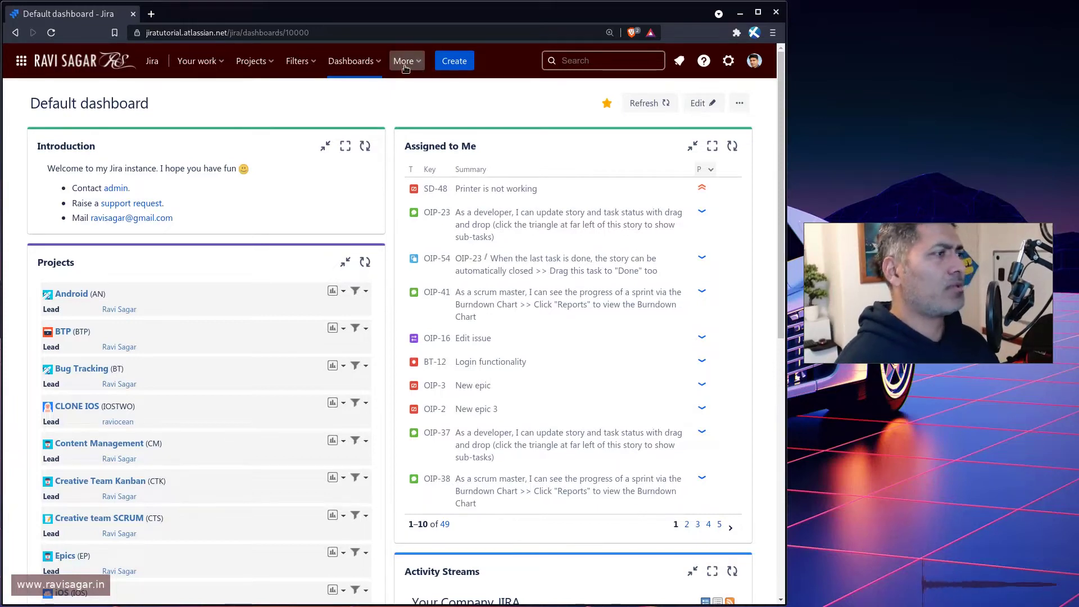
# Switch to the Marketing dashboard with its status pie chart and bring up the account menu.
pyautogui.click(351, 61)
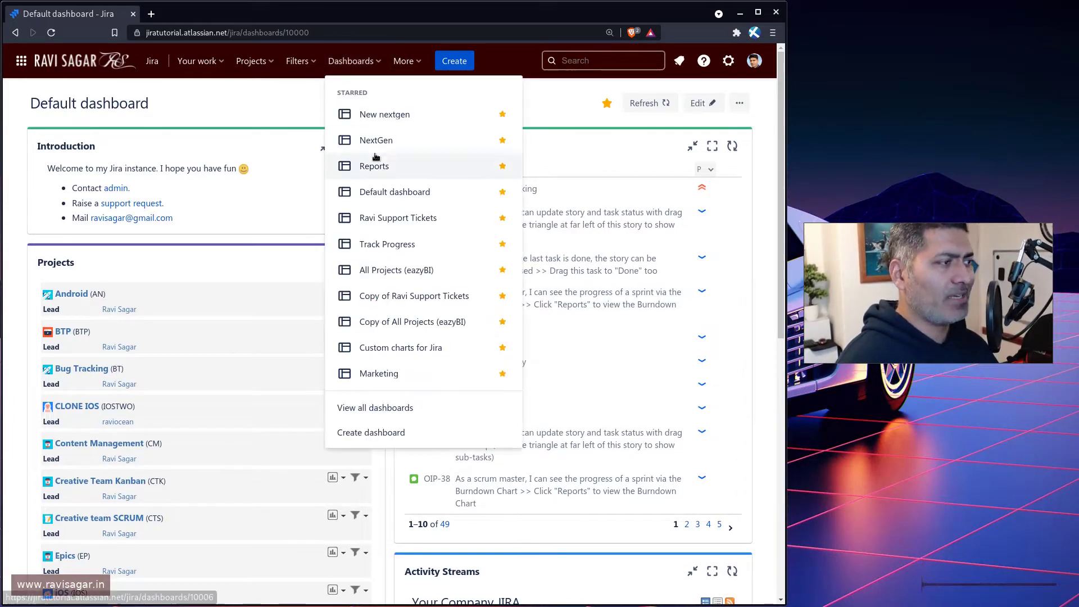
pyautogui.click(400, 375)
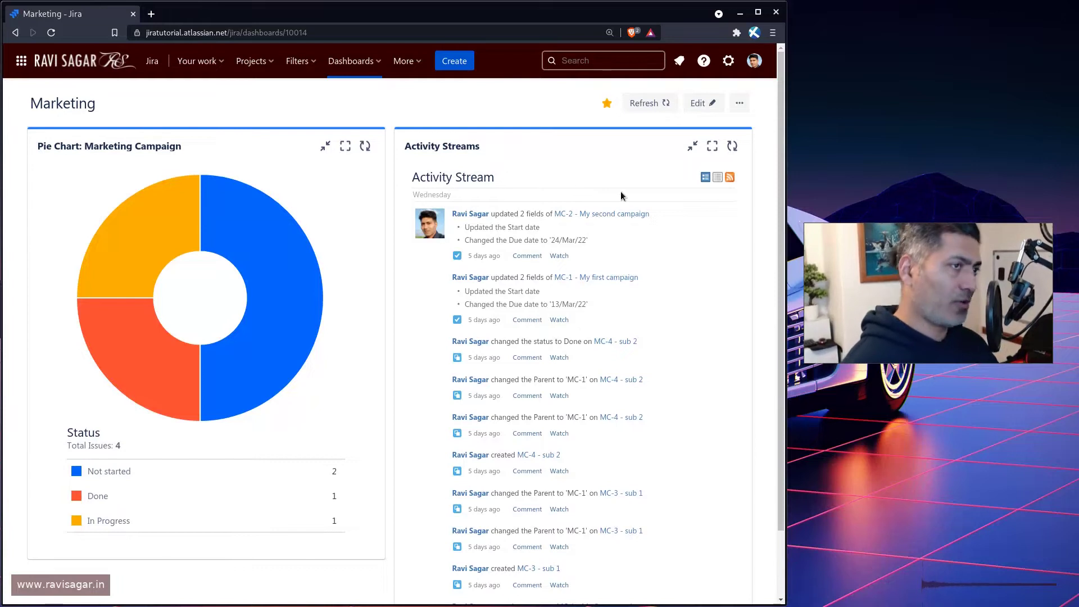
pyautogui.click(756, 59)
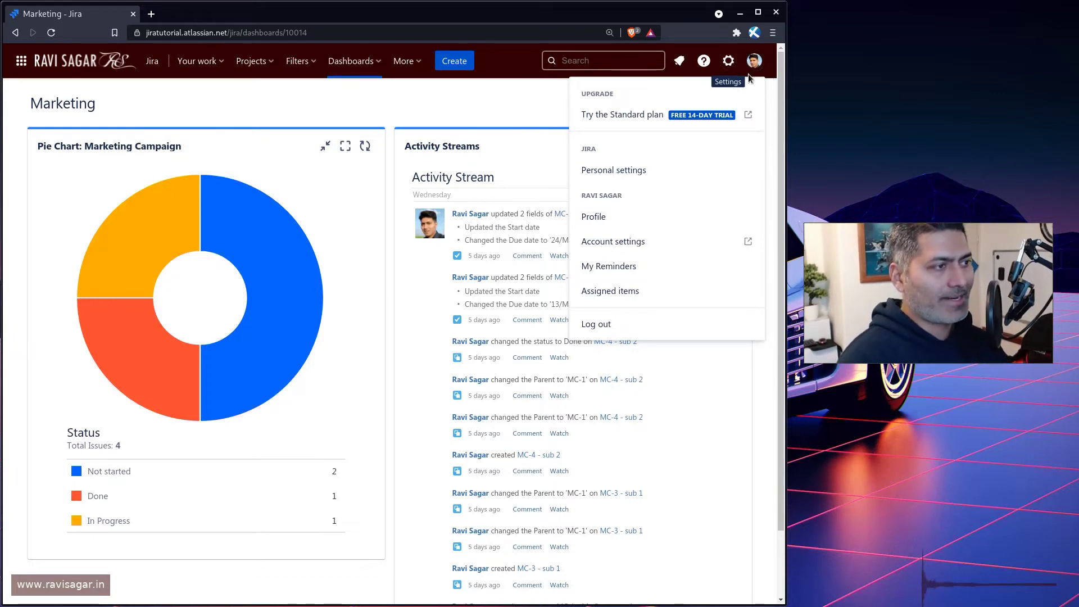
# Choose Personal settings from the avatar menu to show timezone, language and homepage.
pyautogui.click(616, 171)
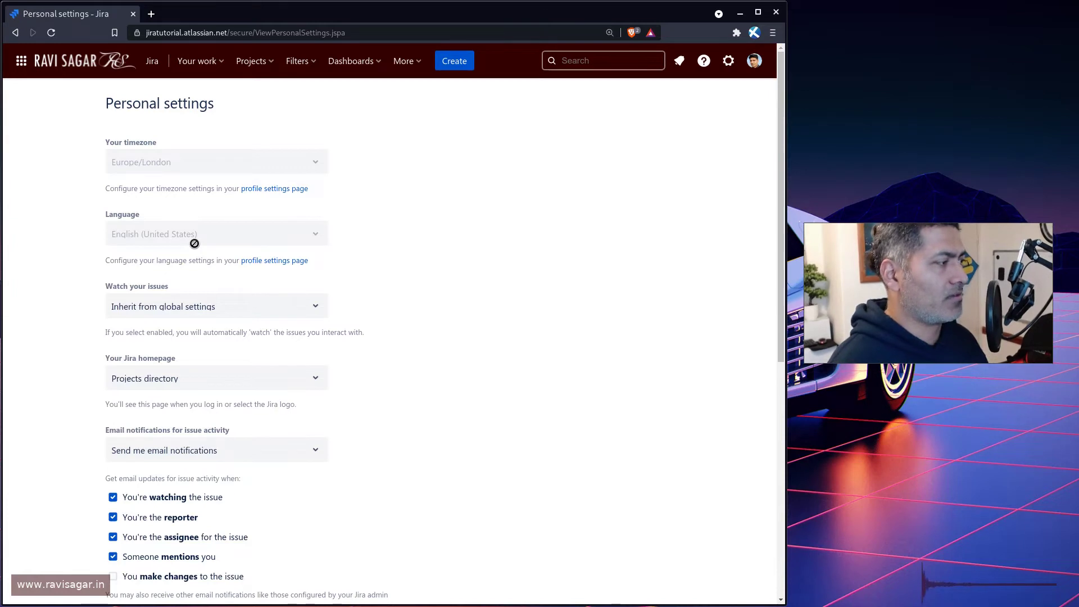
pyautogui.scroll(-2, 194, 247)
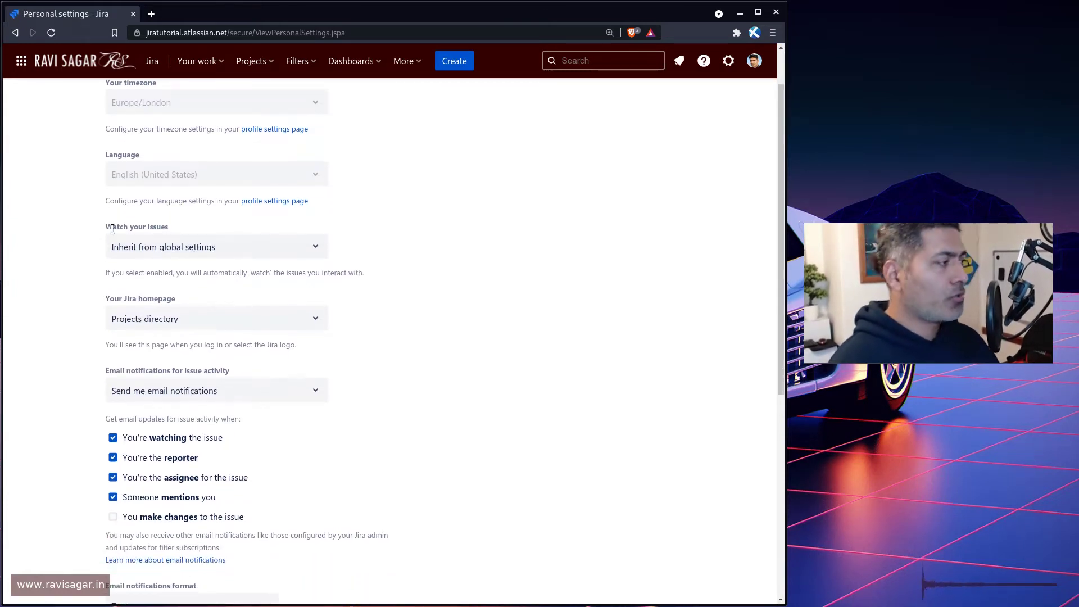
pyautogui.click(212, 252)
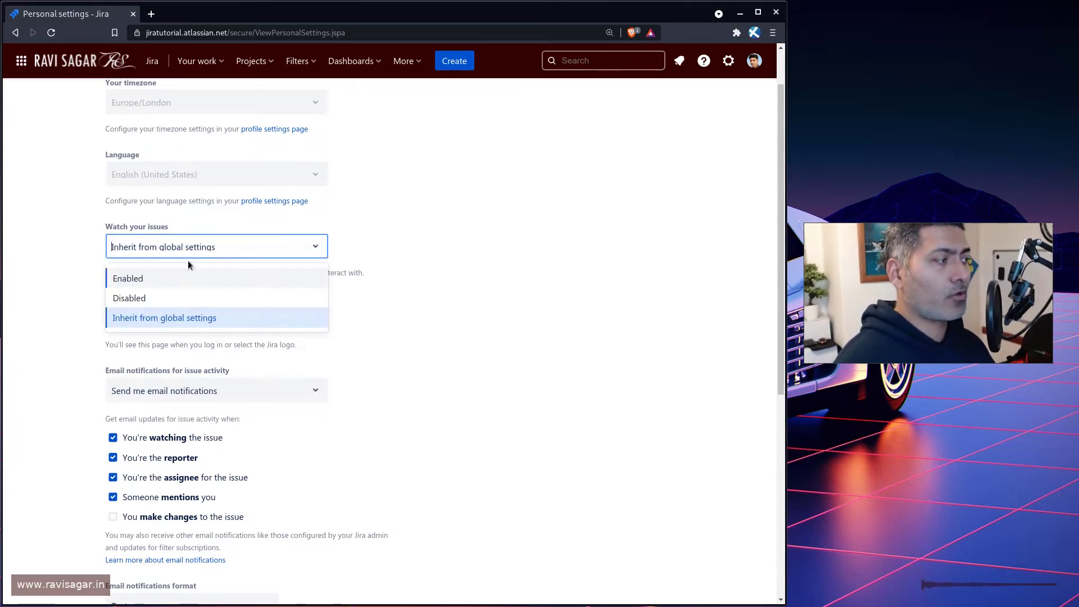
pyautogui.click(539, 282)
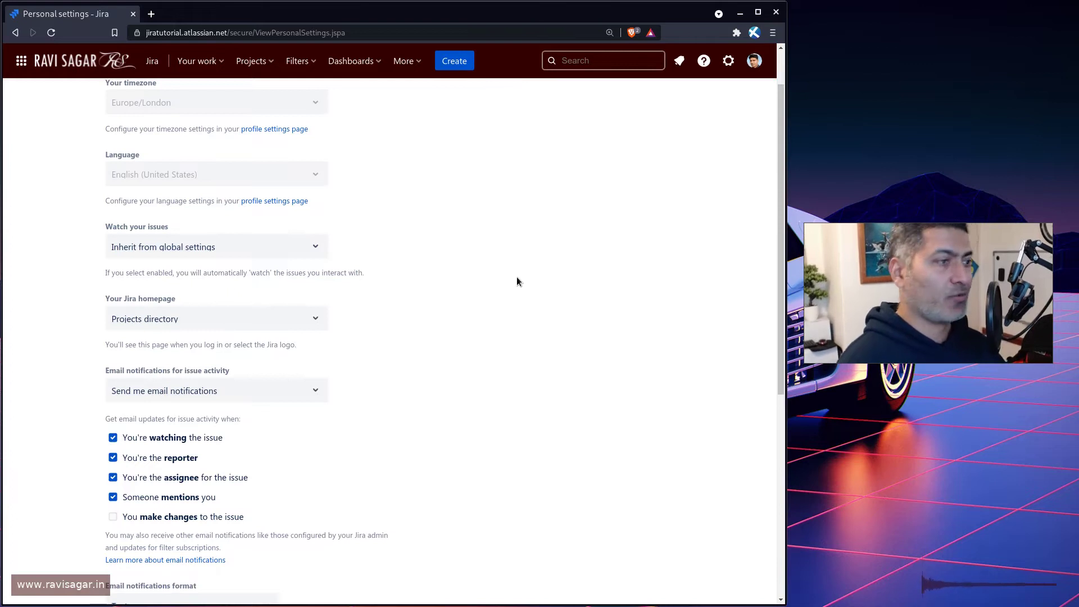
pyautogui.scroll(-2, 225, 281)
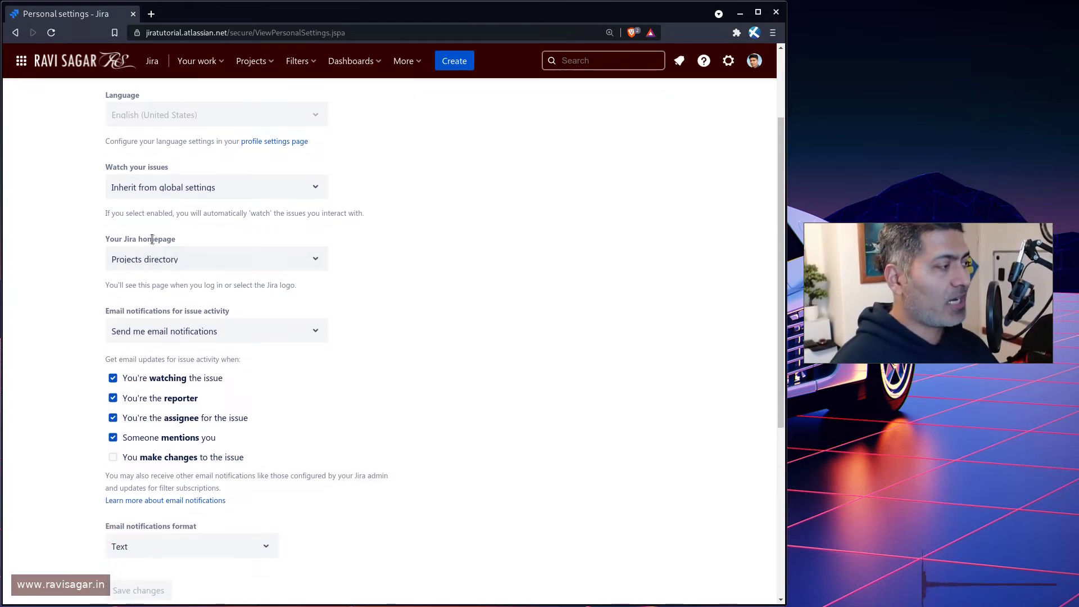
# Check the homepage choices without changing them, then preview your assigned work items.
pyautogui.click(177, 262)
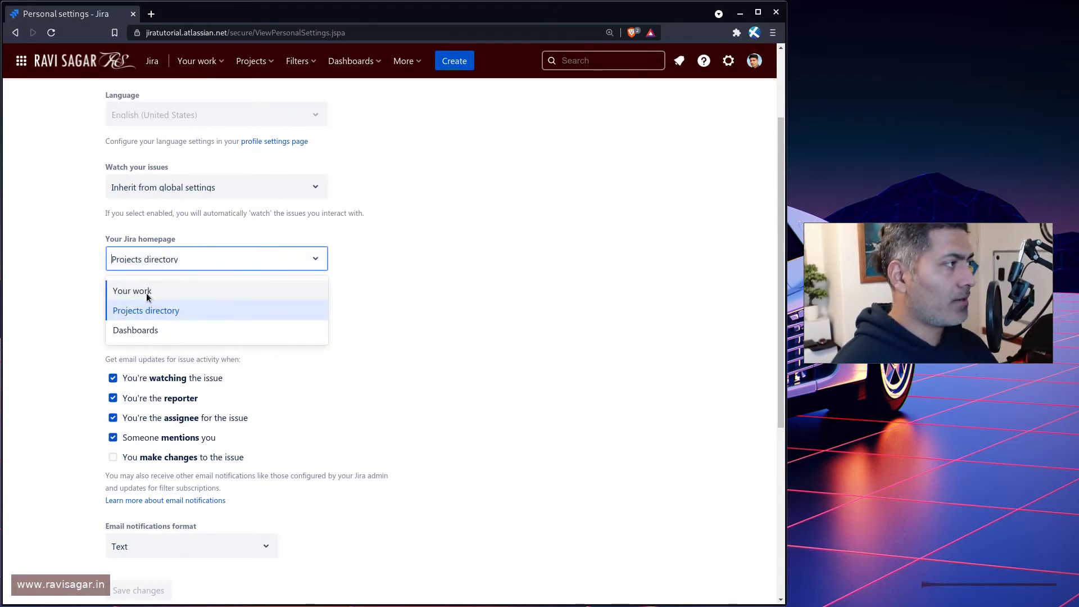
pyautogui.click(453, 243)
pyautogui.click(219, 63)
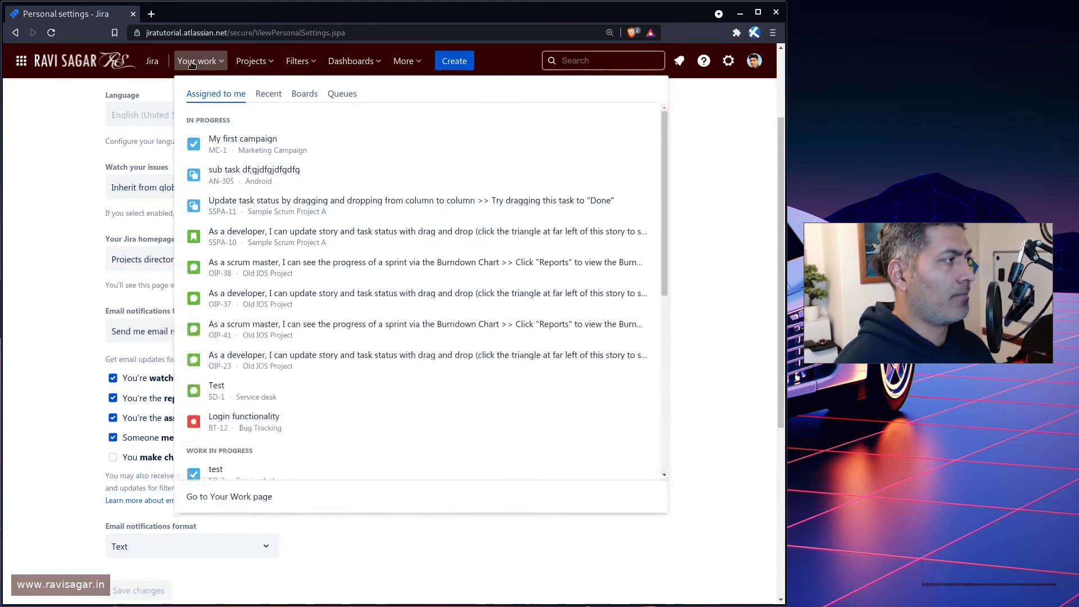
pyautogui.click(219, 66)
pyautogui.click(219, 65)
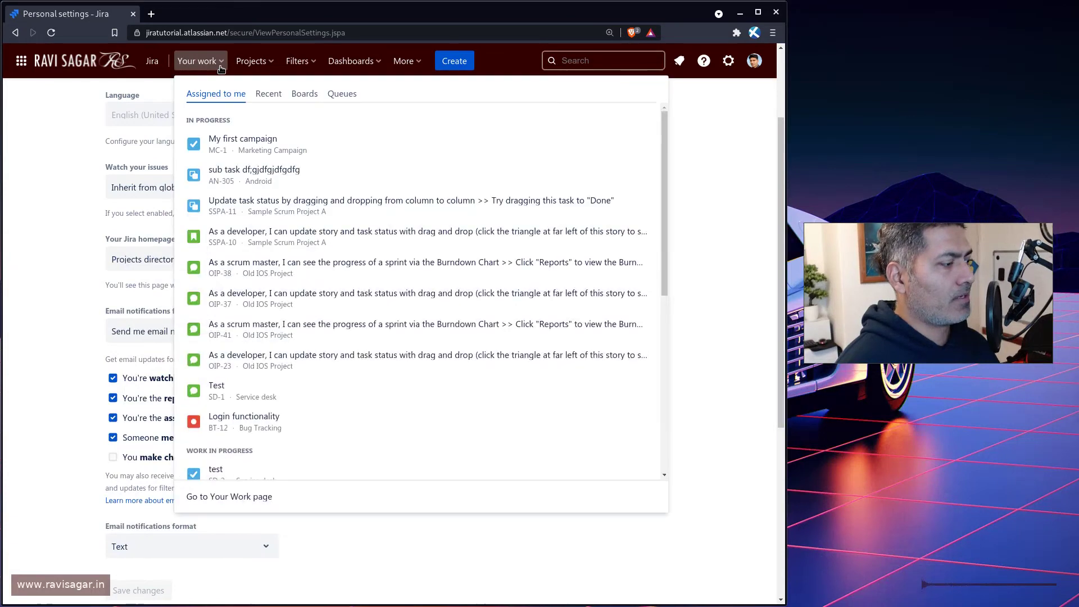
pyautogui.click(219, 65)
pyautogui.click(220, 69)
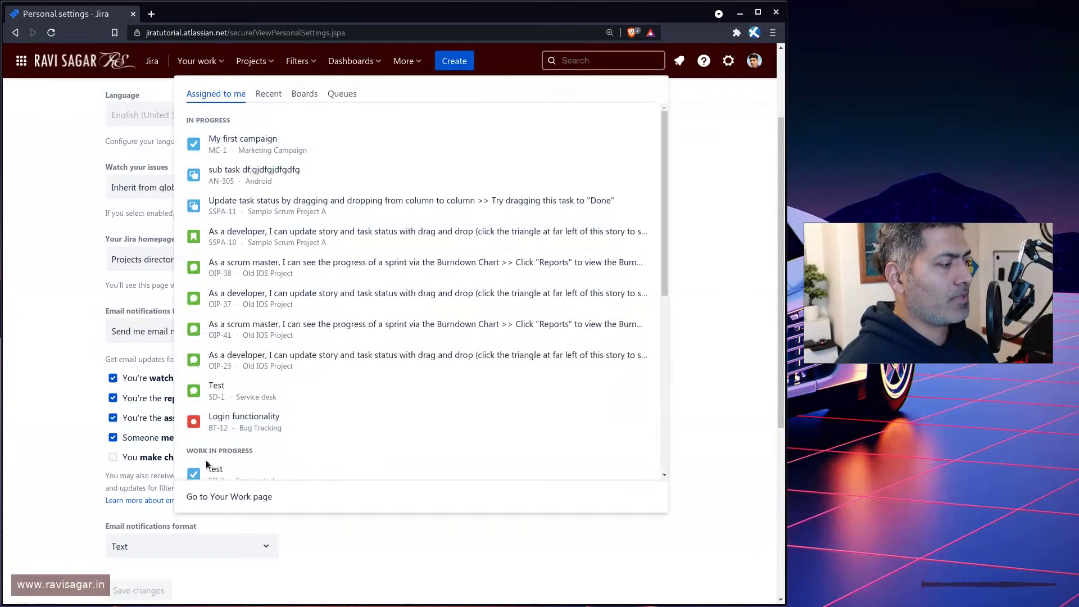
# View the Your work page's Worked on and Viewed tabs in a new tab, then return to settings.
pyautogui.middleClick(235, 500)
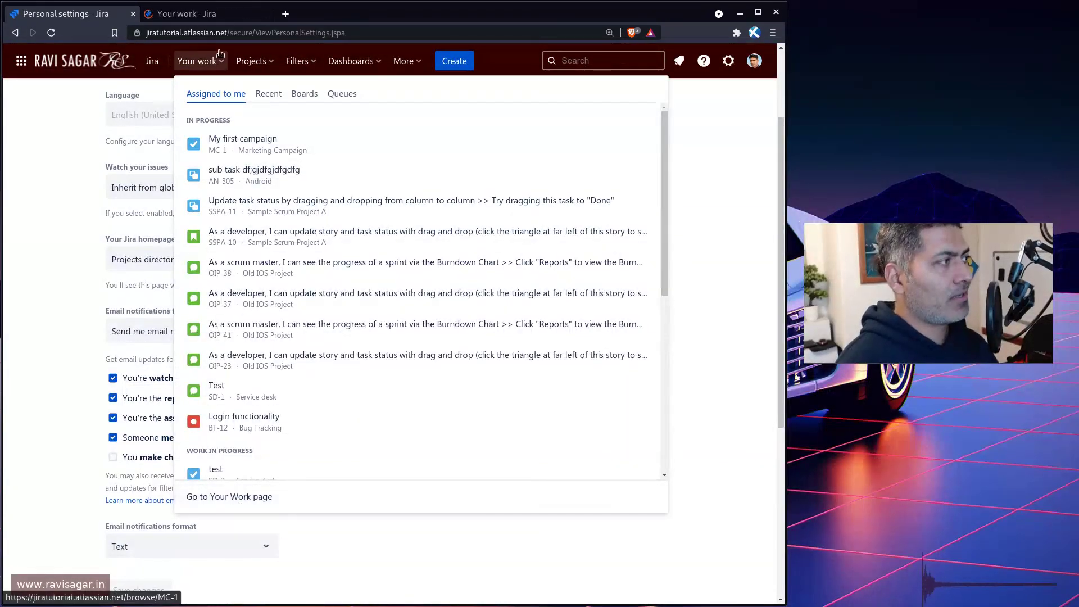
pyautogui.click(215, 14)
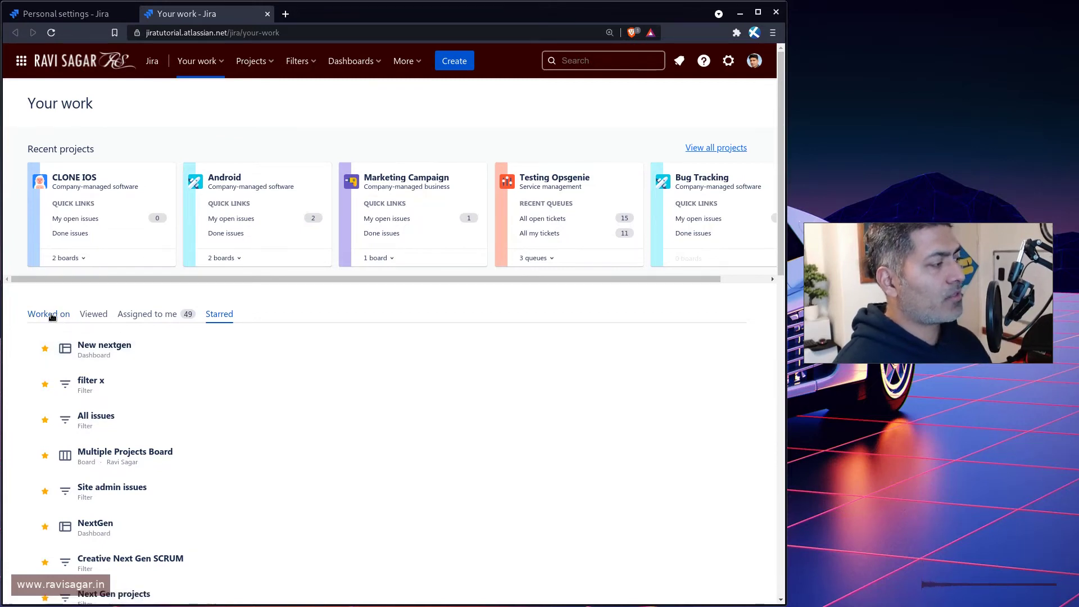
pyautogui.click(51, 316)
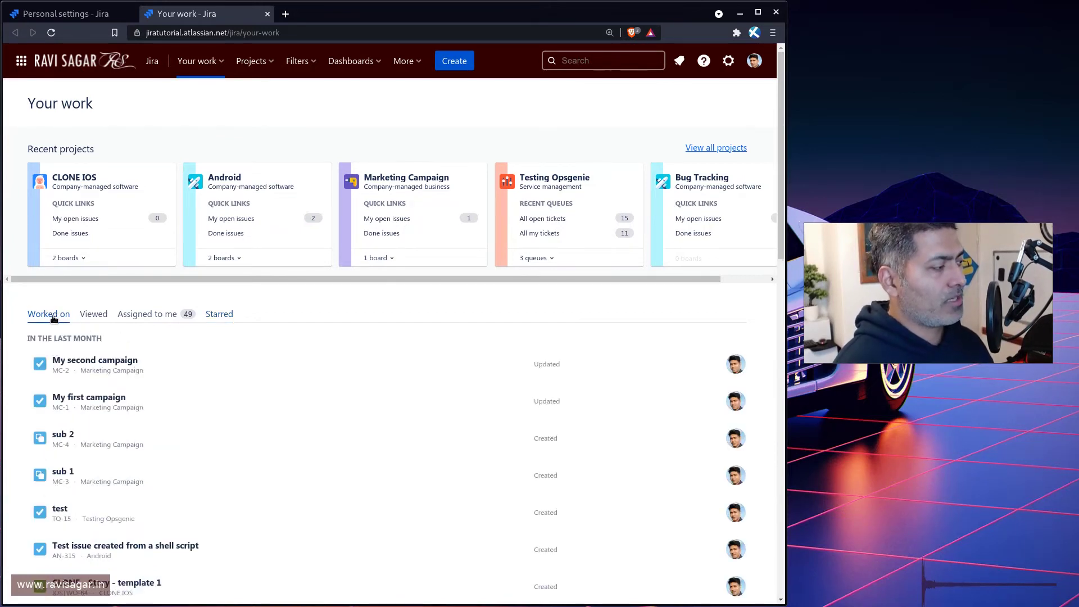
pyautogui.click(94, 317)
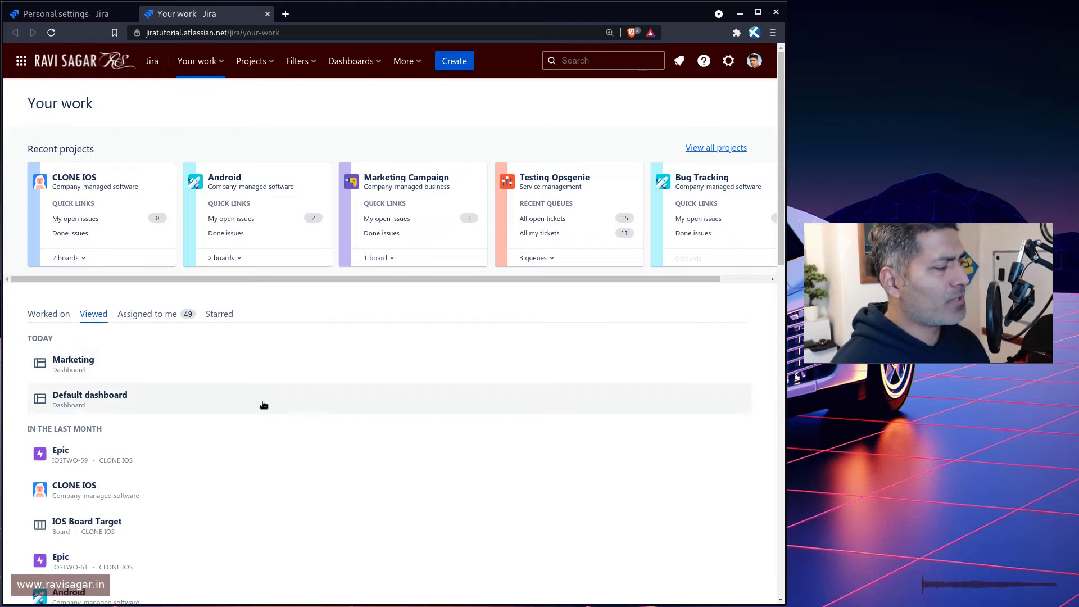
pyautogui.click(64, 17)
pyautogui.click(76, 140)
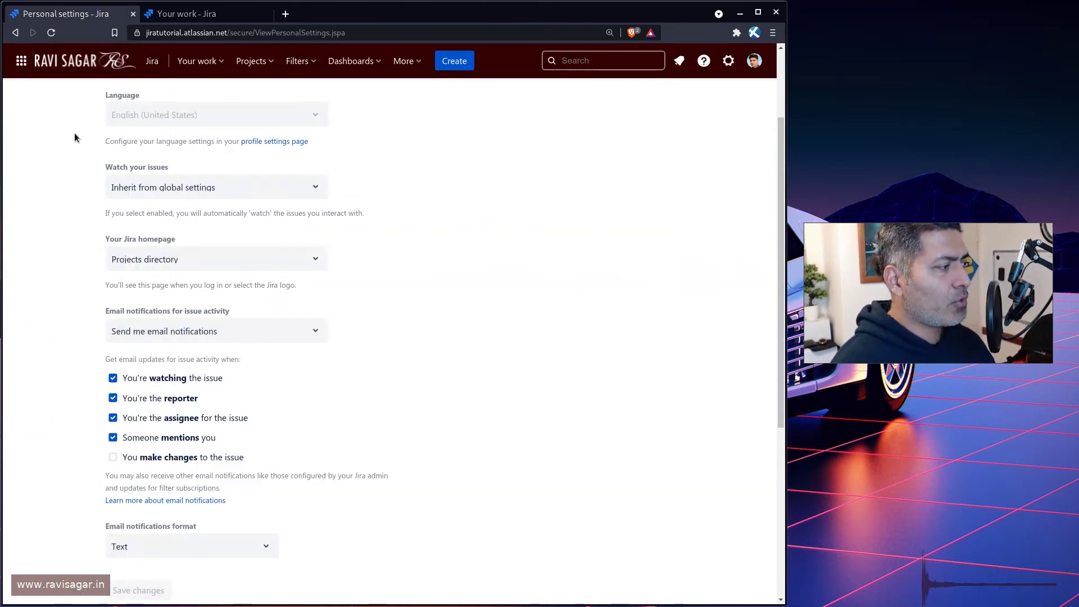
# Choose Dashboards as Your Jira homepage, leaving the email notification options unchanged.
pyautogui.click(249, 263)
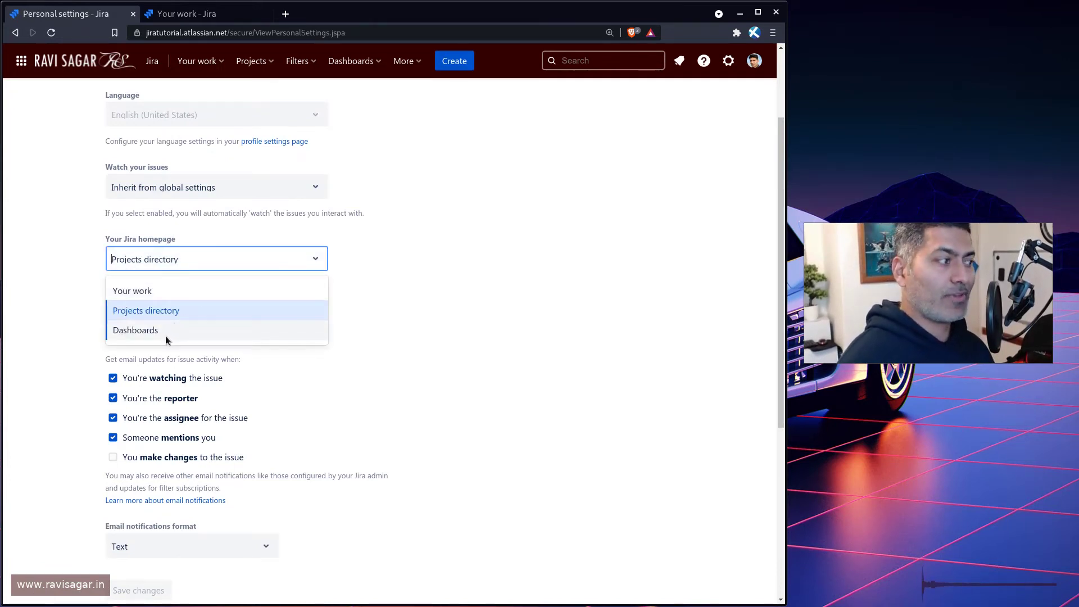
pyautogui.click(151, 332)
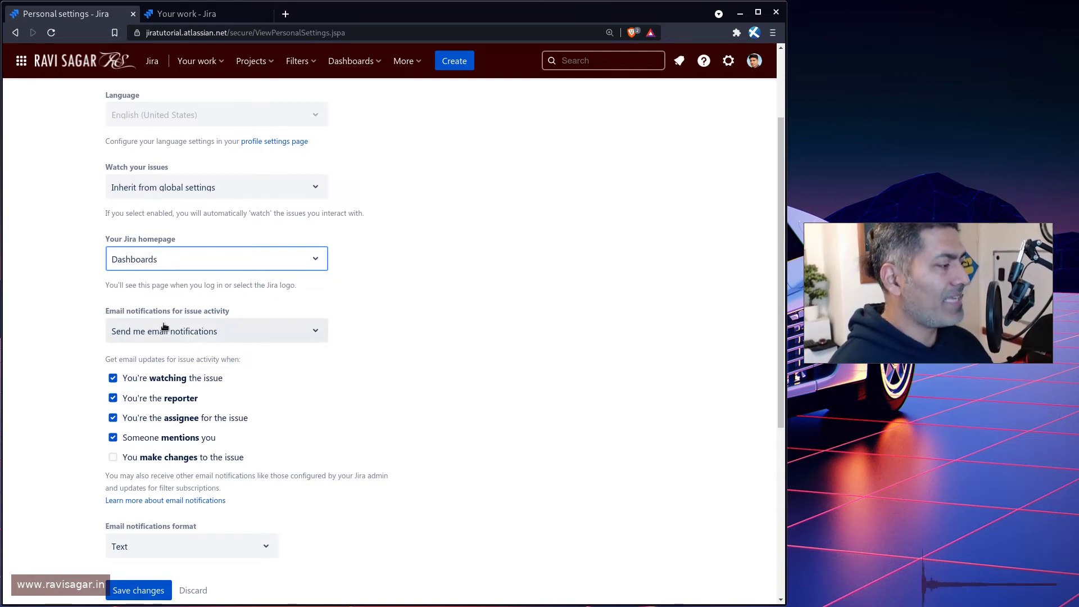
pyautogui.click(234, 326)
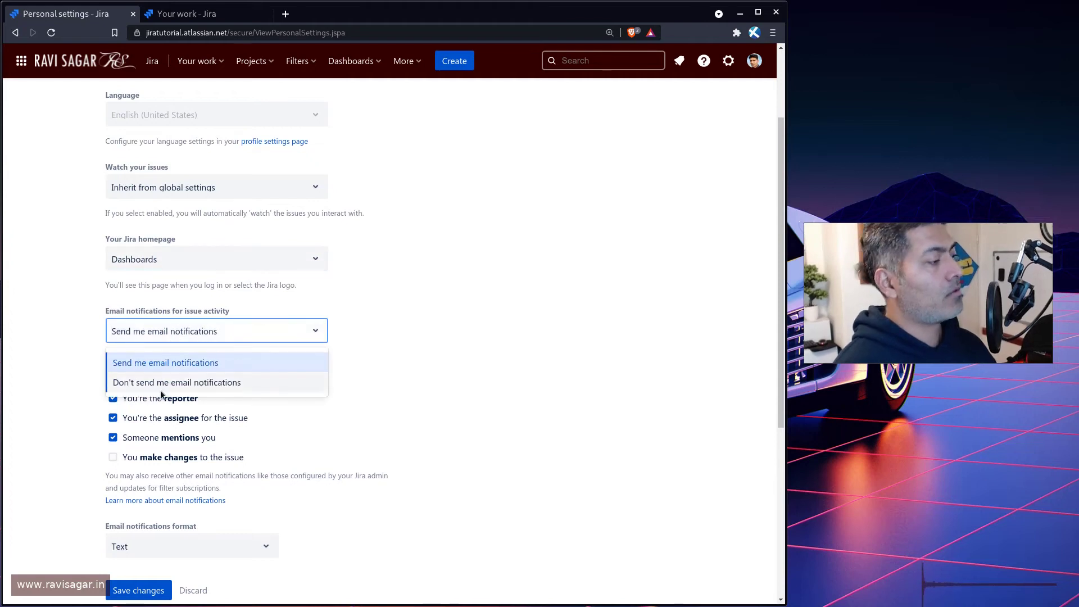
pyautogui.click(404, 358)
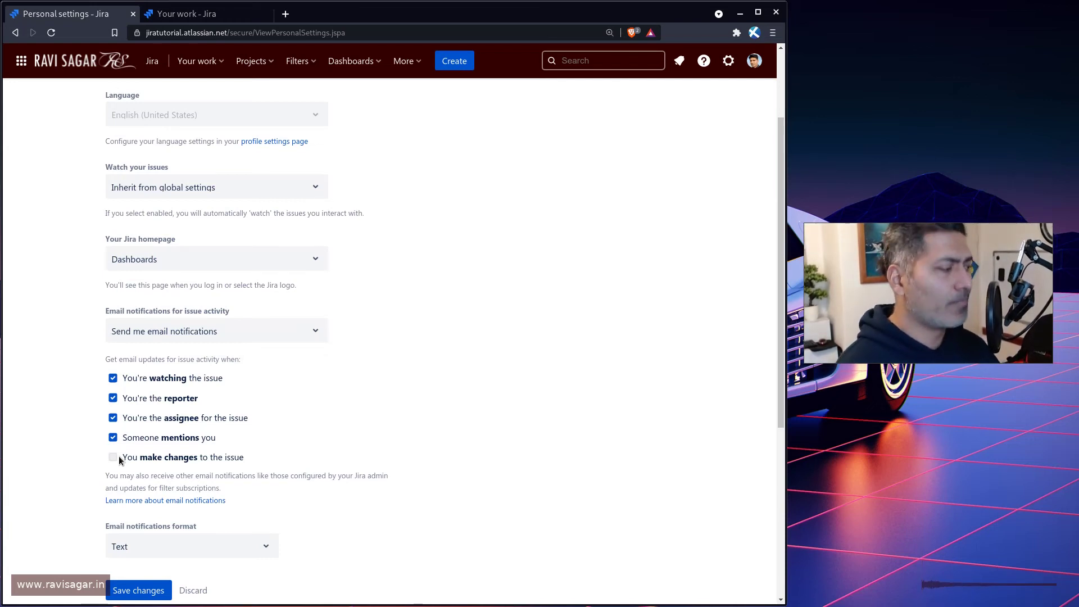
# Change the Email notifications format to HTML and save the changes.
pyautogui.scroll(-1, 298, 510)
pyautogui.scroll(-2, 298, 506)
pyautogui.scroll(-4, 296, 479)
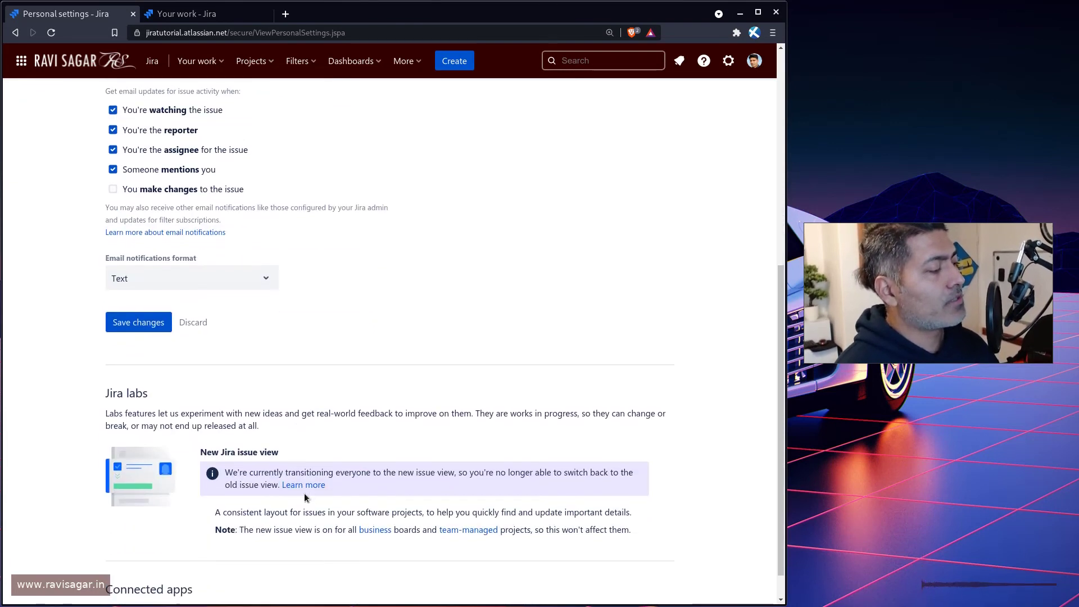
pyautogui.click(191, 277)
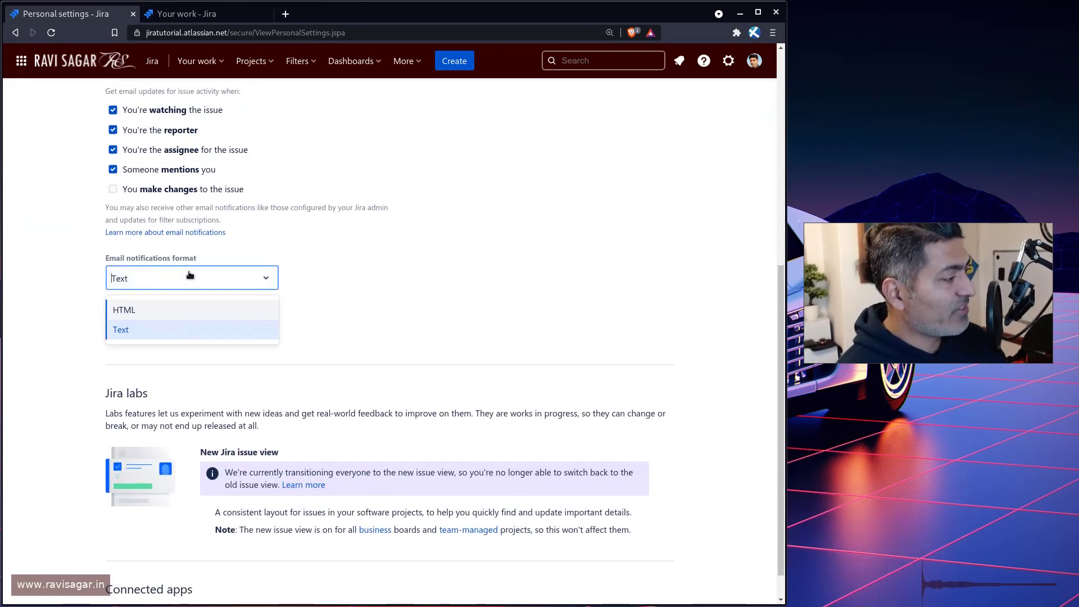
pyautogui.click(151, 309)
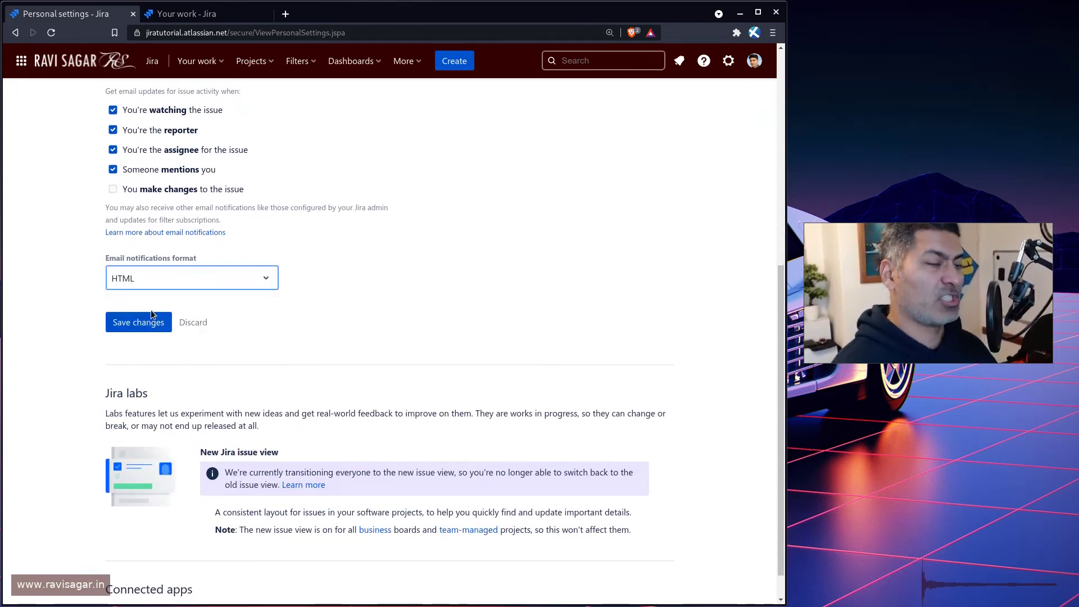
pyautogui.scroll(-1, 141, 359)
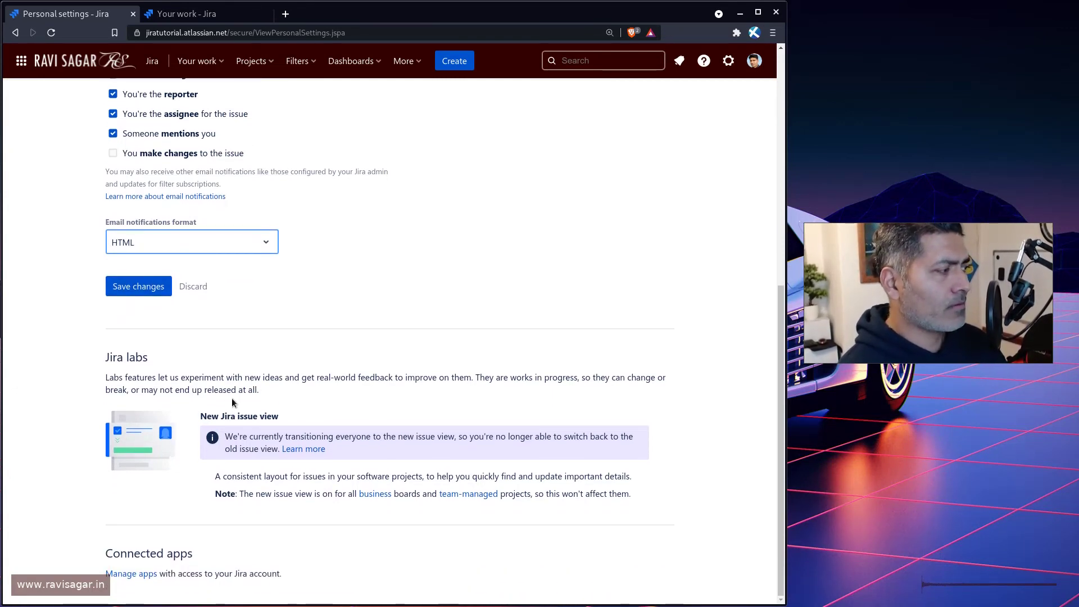
pyautogui.click(137, 288)
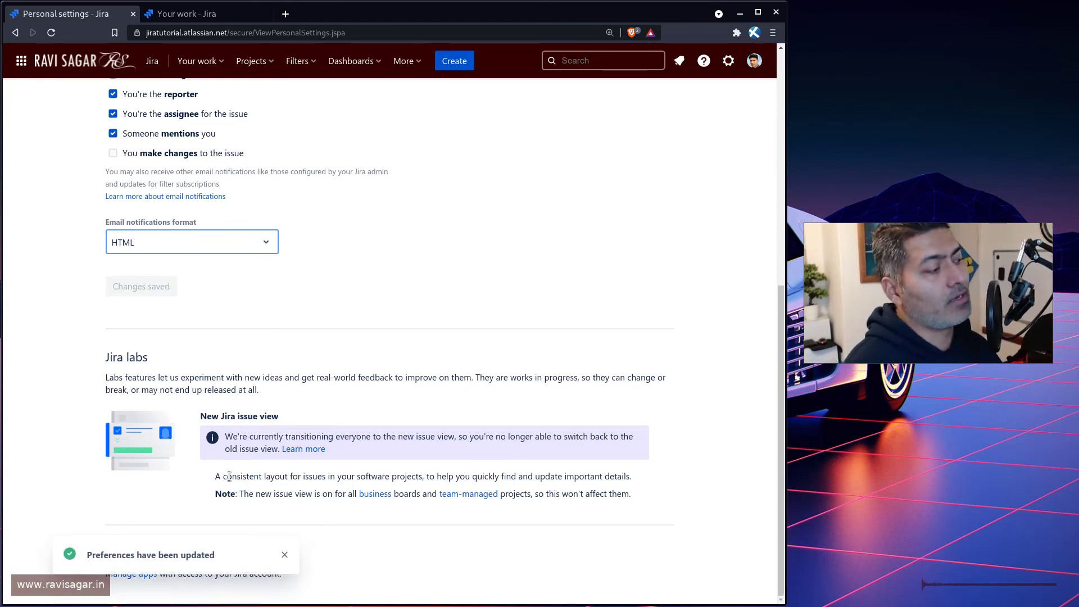
pyautogui.scroll(3, 5, 154)
# Use the site logo to return home, which now loads the last-visited Marketing dashboard.
pyautogui.click(96, 67)
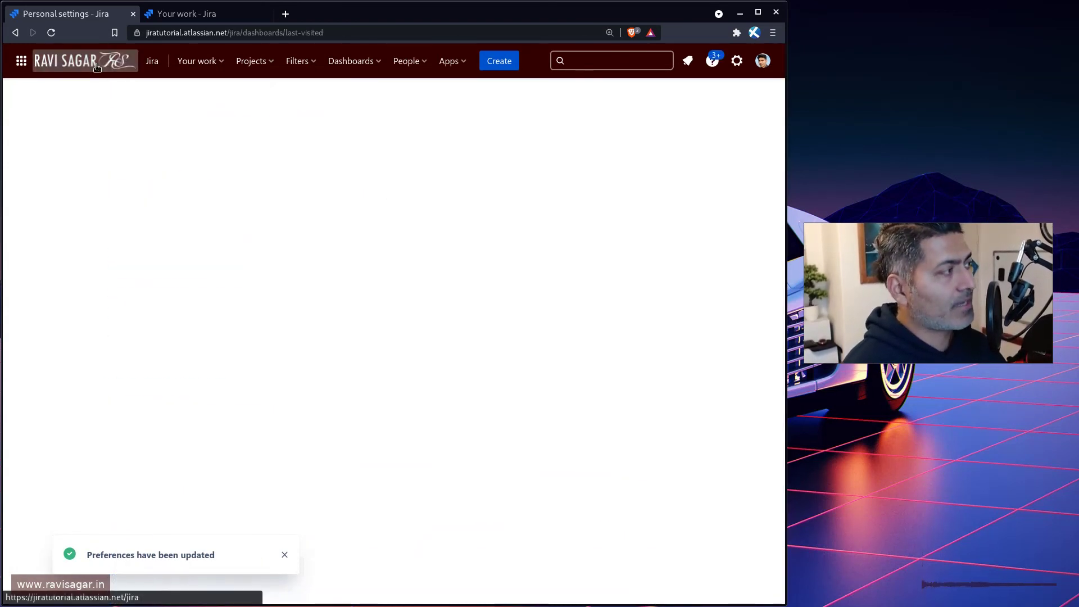